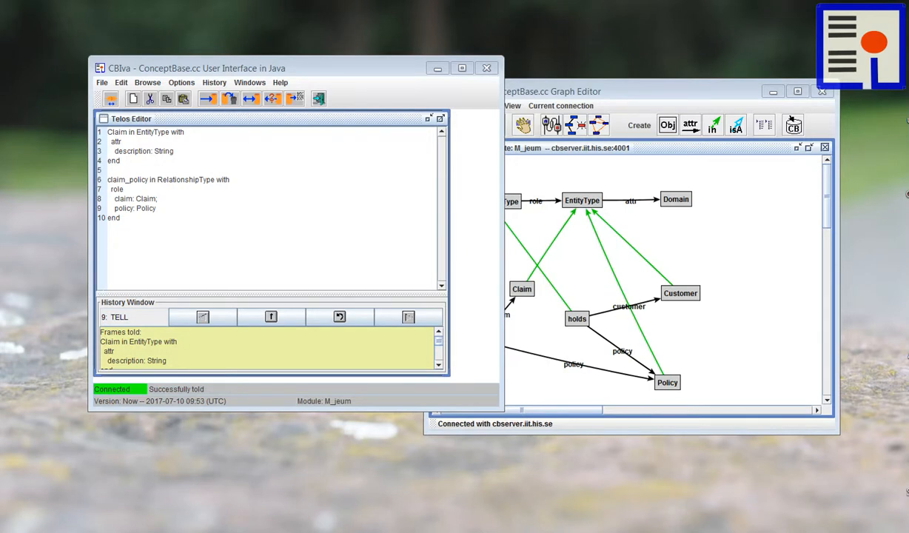
- Replace the editor text with frames for a Customer instance, policy1 (startdate "2009-05-19", premium 1000) and holds1, and tell them to the server
{"action": "left_click", "coordinate": [132, 98]}
{"action": "type", "text": "mary in Customer end policy1 in Policy with   startdate d: \"2009-05-19\"   premium p: 1000 end  holds1 in holds with   customer c: mary   policy p: policy1 end"}
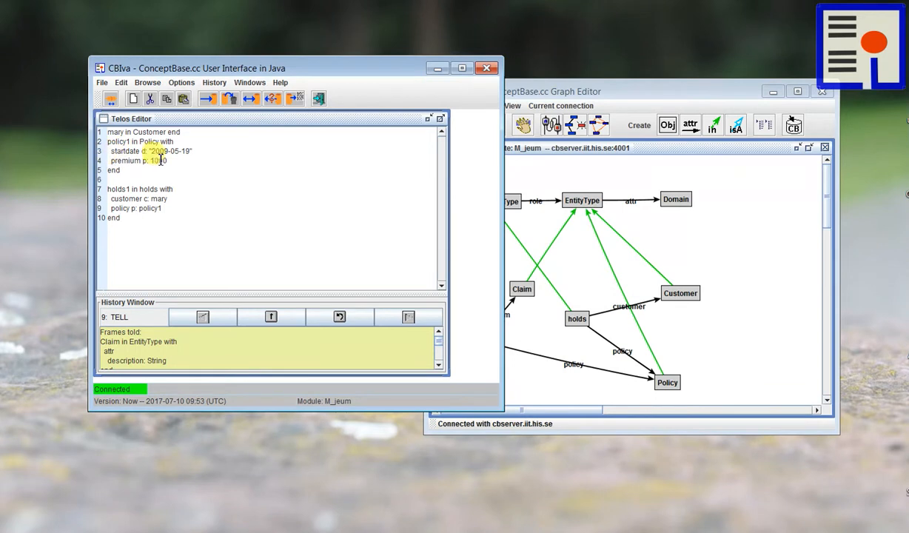
{"action": "key", "text": "Return"}
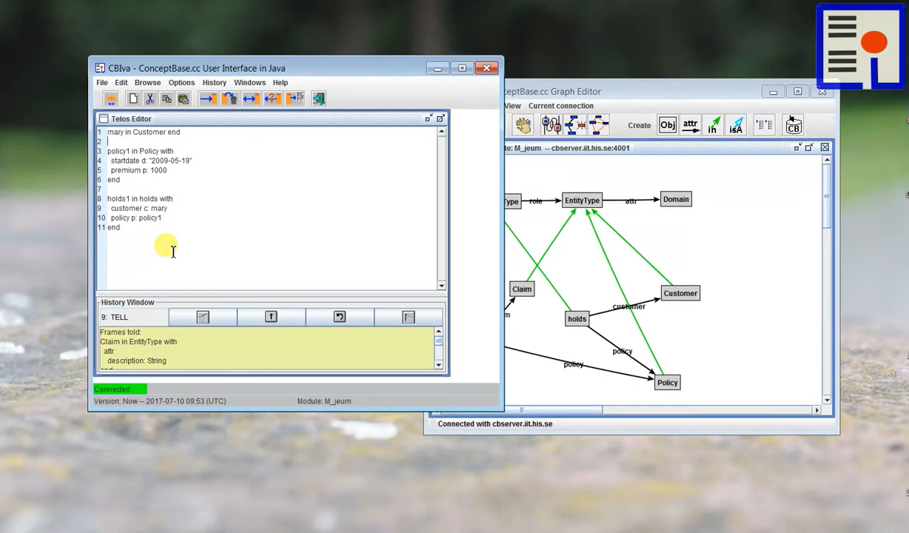
{"action": "left_click", "coordinate": [206, 103]}
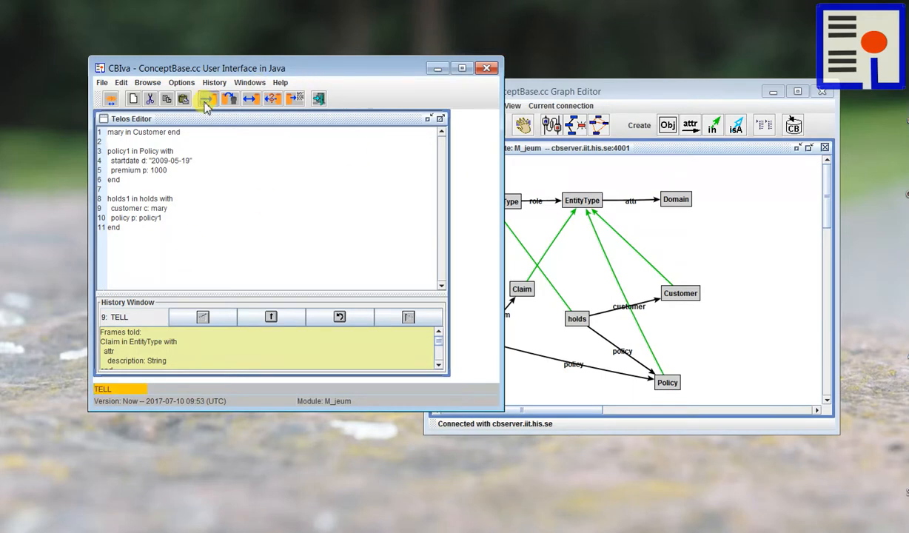
- Bring the graph editor to the front and validate and update the shown objects against the server
{"action": "left_click", "coordinate": [546, 92]}
{"action": "left_click_drag", "start_coordinate": [546, 92], "coordinate": [358, 53]}
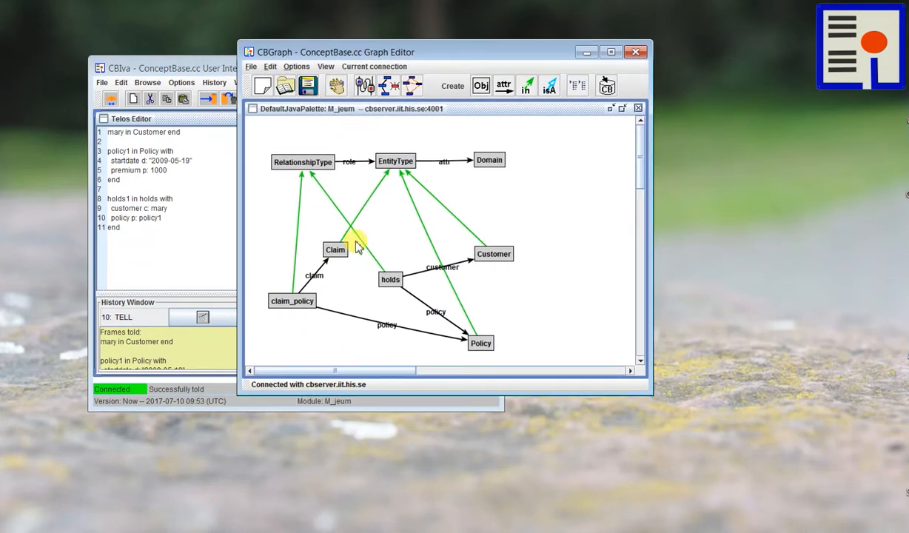
{"action": "left_click", "coordinate": [359, 68]}
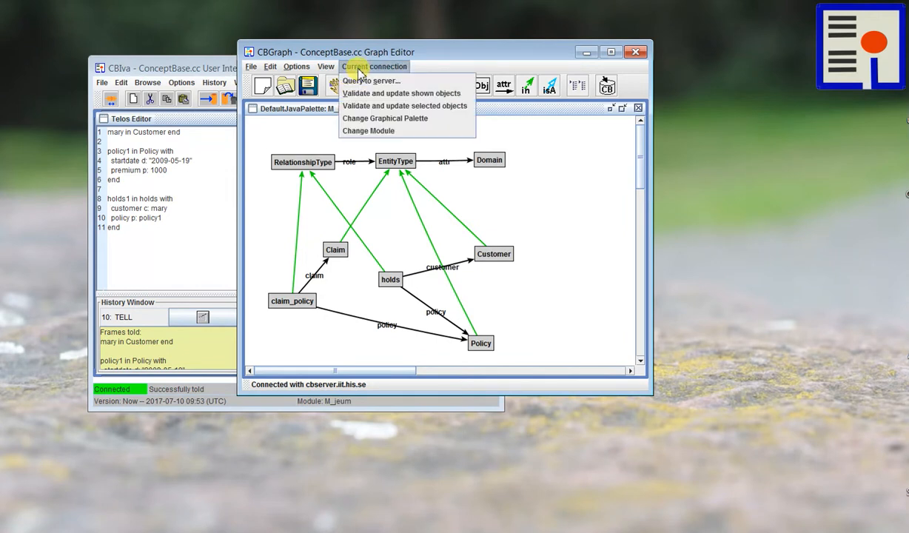
{"action": "left_click", "coordinate": [411, 94]}
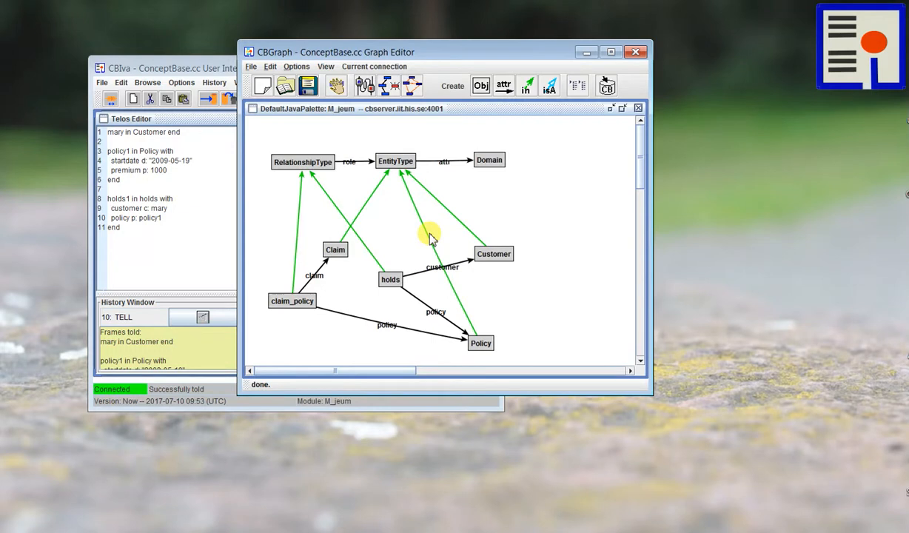
- Extend the graph editor window downwards to make room below the existing graph
{"action": "scroll", "coordinate": [486, 255], "scroll_direction": "down", "scroll_amount": 4}
{"action": "scroll", "coordinate": [482, 287], "scroll_direction": "up", "scroll_amount": 2}
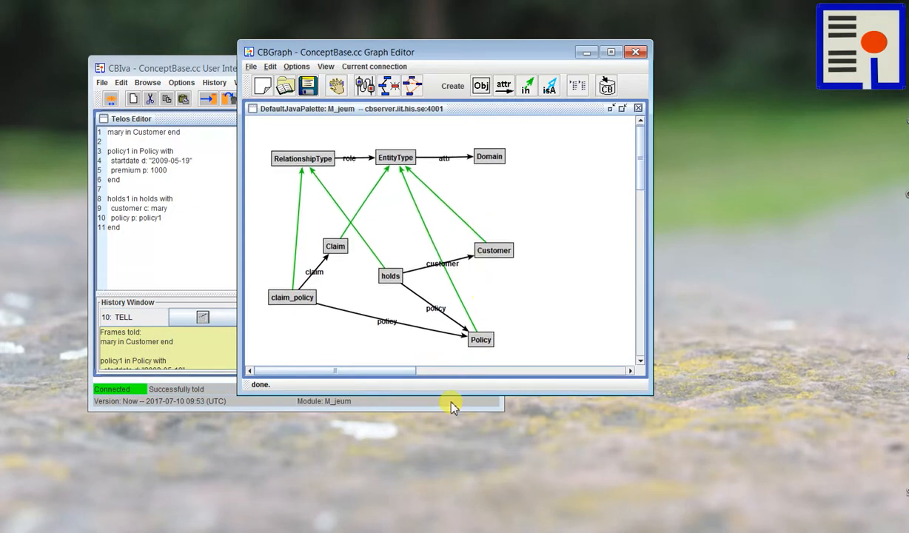
{"action": "left_click_drag", "start_coordinate": [449, 395], "coordinate": [444, 518]}
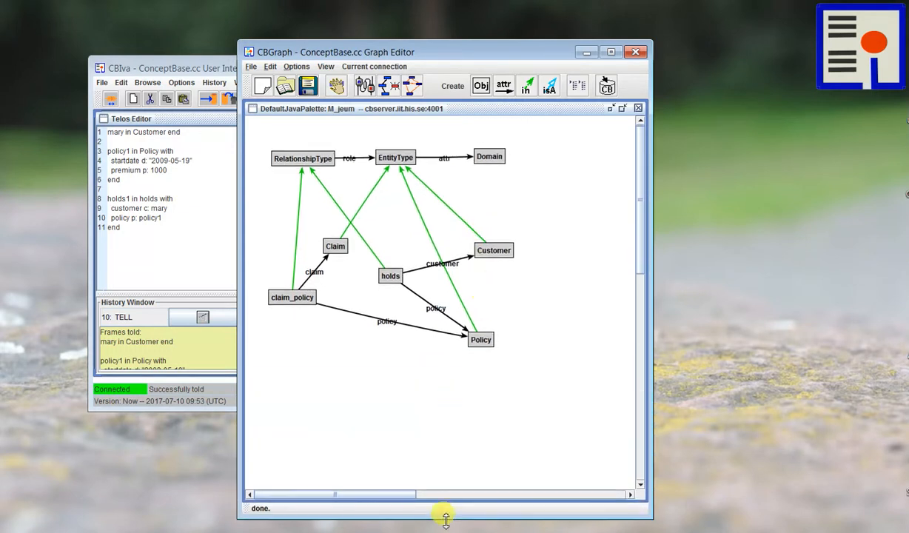
- Display the holds1 instance of the holds relationship type and place it in the empty area below Policy
{"action": "scroll", "coordinate": [638, 241], "scroll_direction": "down", "scroll_amount": 3}
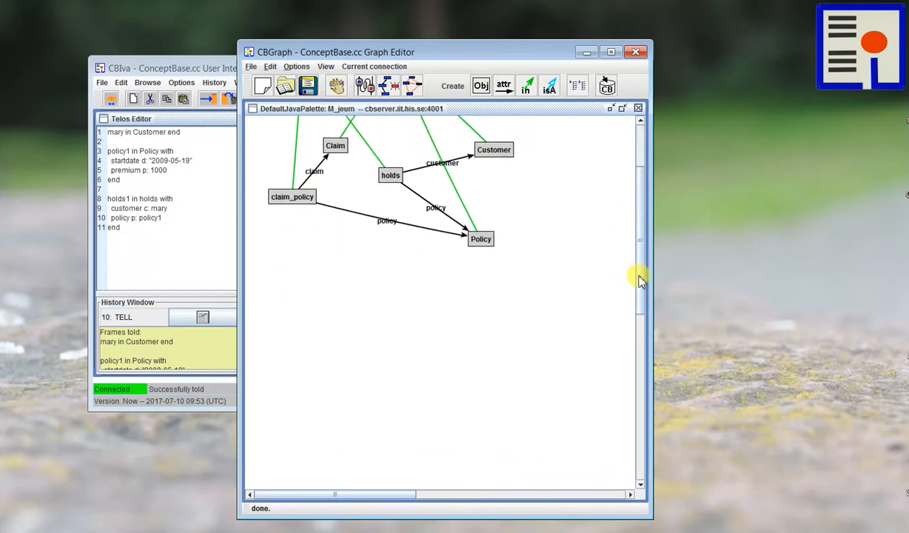
{"action": "right_click", "coordinate": [387, 177]}
{"action": "mouse_move", "coordinate": [444, 241]}
{"action": "mouse_move", "coordinate": [496, 245]}
{"action": "left_click", "coordinate": [546, 239]}
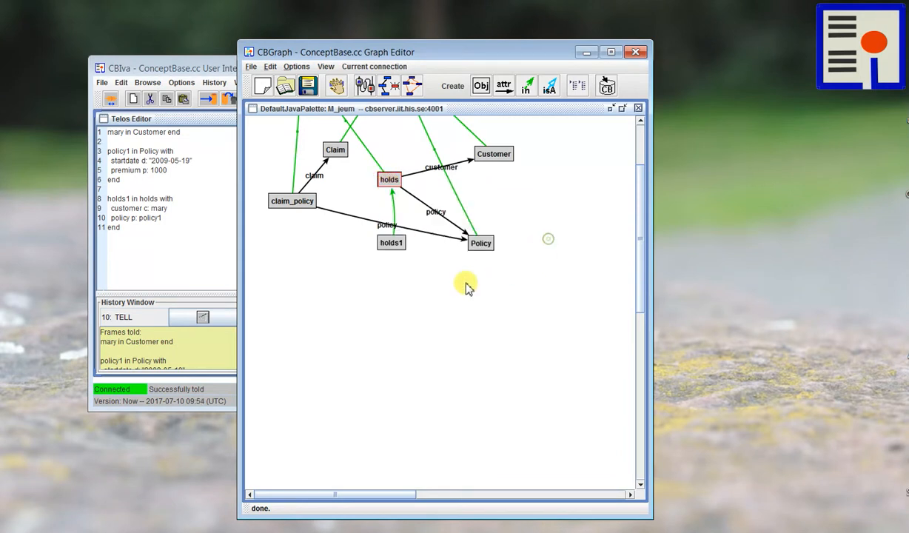
{"action": "left_click_drag", "start_coordinate": [391, 241], "coordinate": [412, 368]}
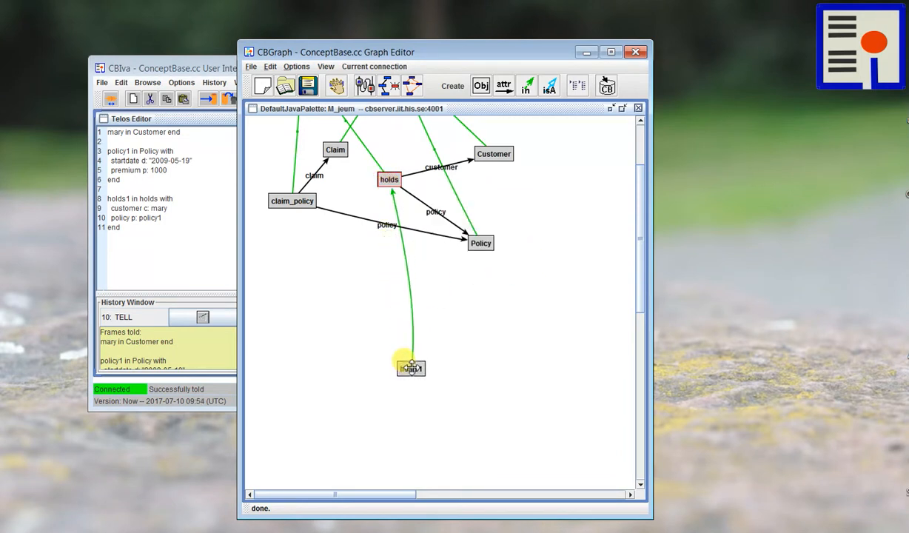
- Show the explicit outgoing attributes of holds1 and spread the policy1 and customer instance nodes apart
{"action": "right_click", "coordinate": [411, 368]}
{"action": "mouse_move", "coordinate": [437, 452]}
{"action": "mouse_move", "coordinate": [559, 438]}
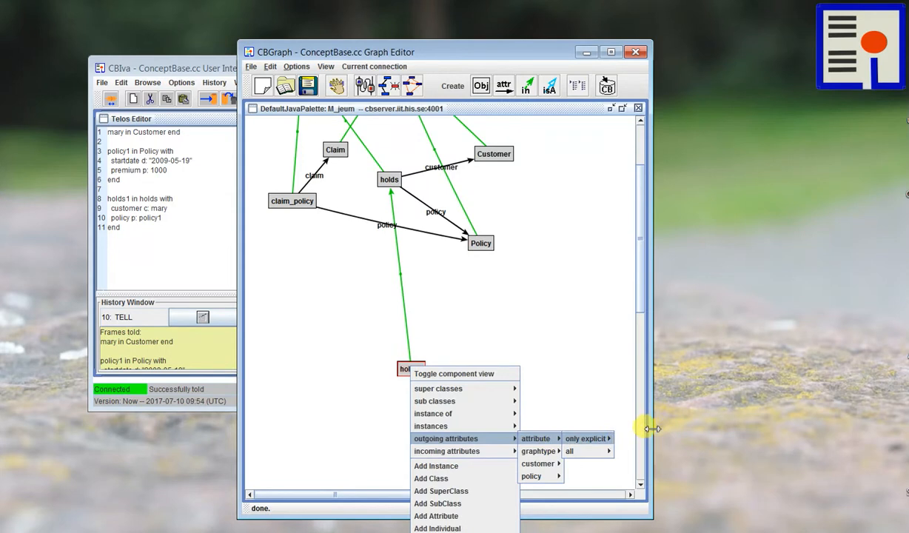
{"action": "left_click", "coordinate": [642, 465]}
{"action": "left_click_drag", "start_coordinate": [465, 301], "coordinate": [483, 309]}
{"action": "left_click_drag", "start_coordinate": [459, 367], "coordinate": [555, 407]}
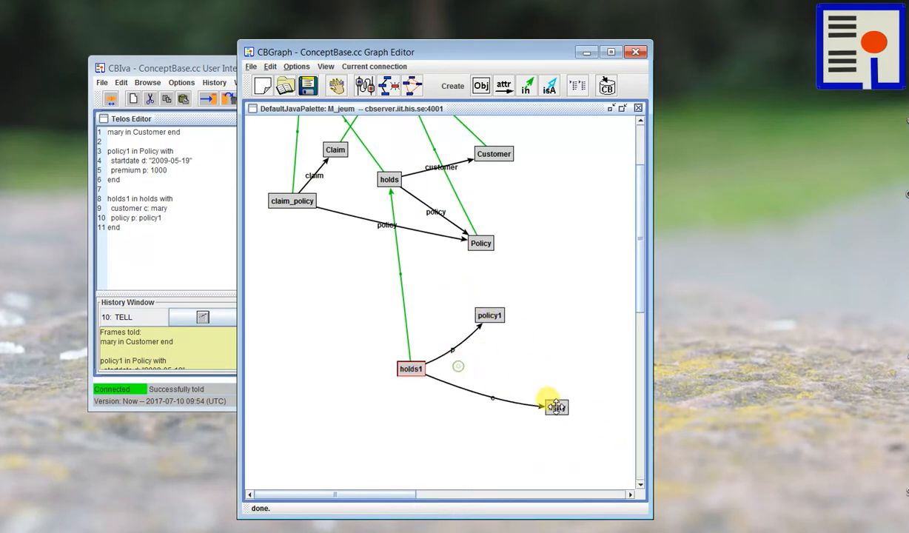
{"action": "left_click_drag", "start_coordinate": [487, 312], "coordinate": [490, 322]}
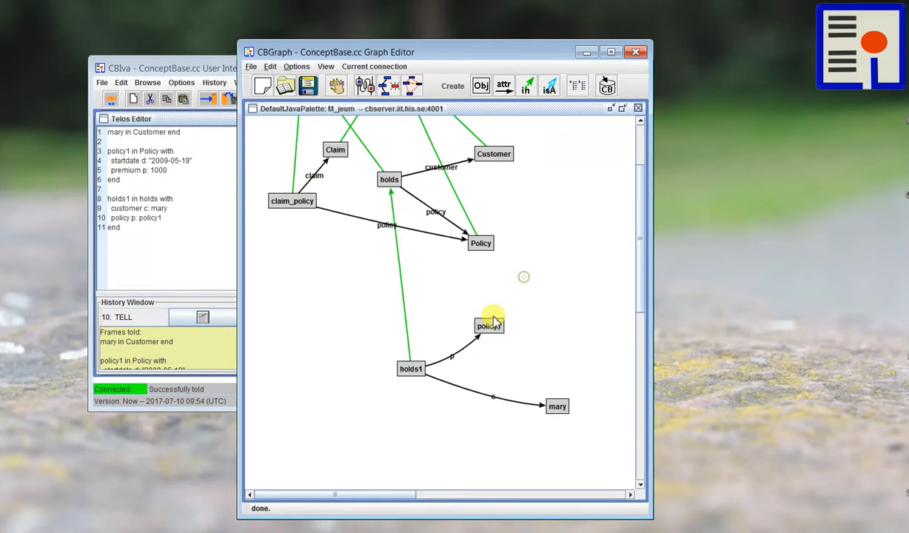
- Try to show the explicit classes that policy1 is an instance of
{"action": "right_click", "coordinate": [490, 325]}
{"action": "mouse_move", "coordinate": [511, 373]}
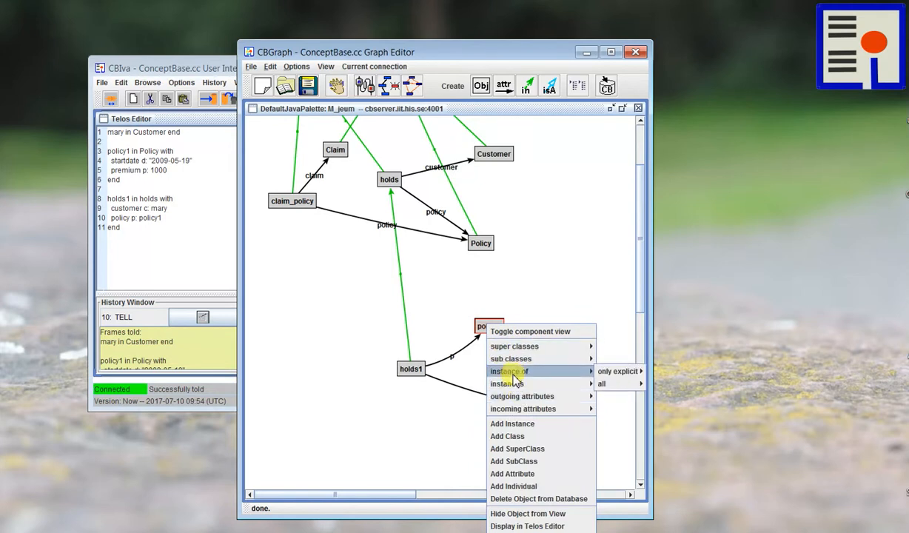
{"action": "mouse_move", "coordinate": [614, 372]}
{"action": "left_click", "coordinate": [659, 373]}
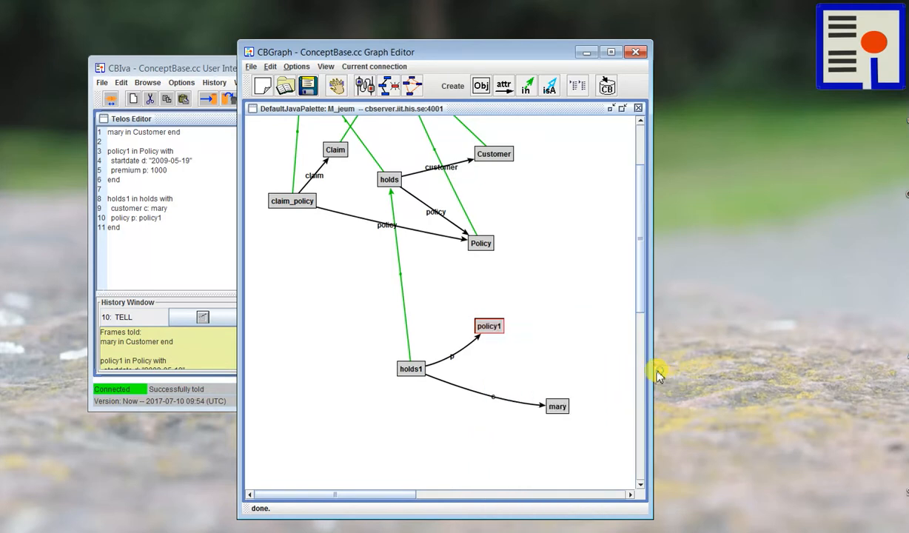
- Search for the relations between the Policy and policy1 nodes, and nudge policy1 into line below Policy
{"action": "left_click", "coordinate": [481, 242]}
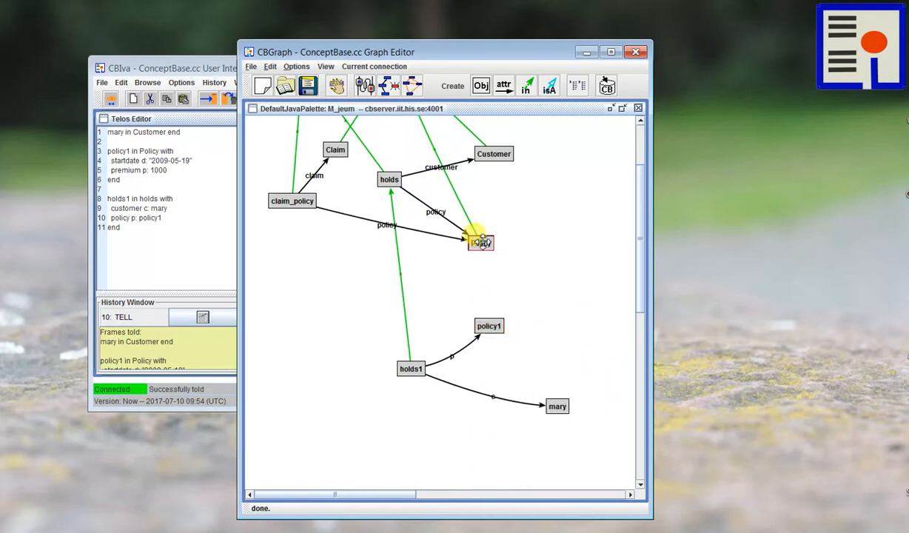
{"action": "left_click", "coordinate": [489, 326]}
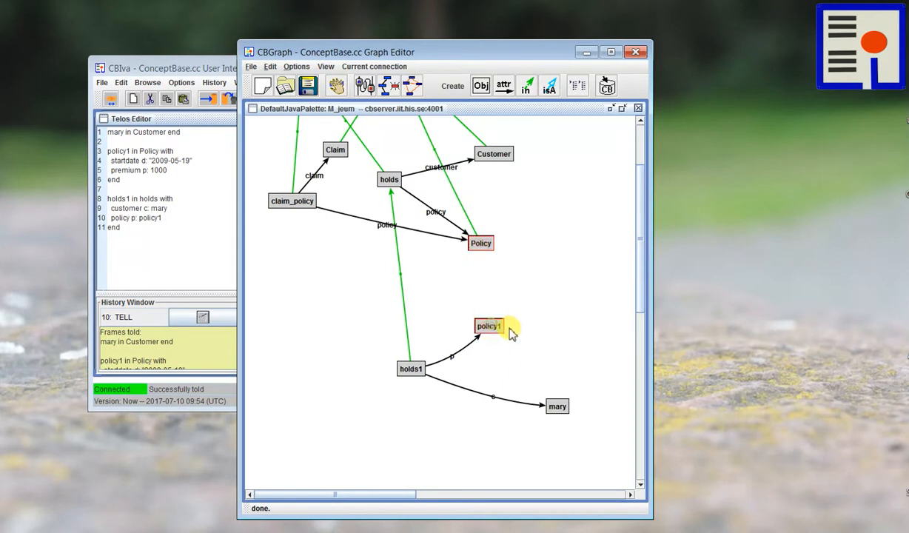
{"action": "left_click", "coordinate": [389, 86]}
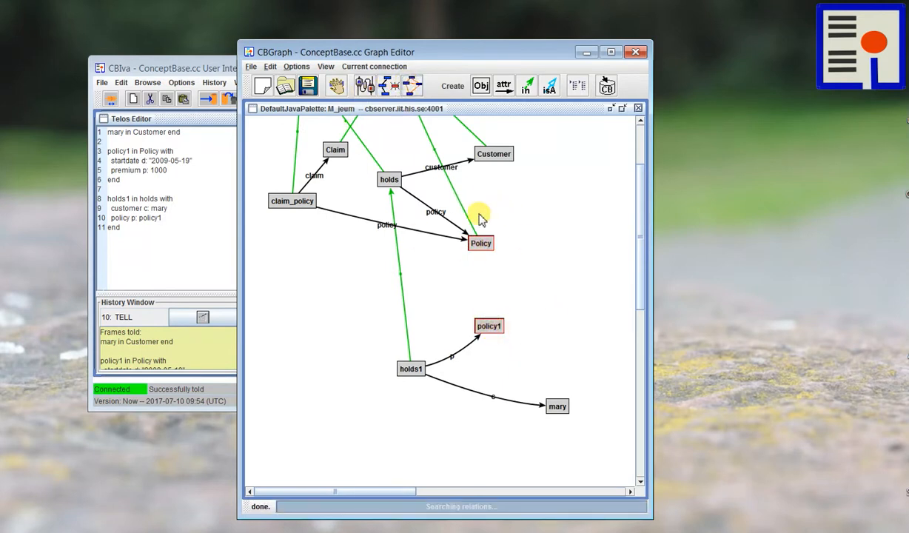
{"action": "left_click_drag", "start_coordinate": [488, 337], "coordinate": [482, 340]}
- Search for the relations between the Customer class and its customer instance to add the instantiation link
{"action": "left_click", "coordinate": [502, 153]}
{"action": "left_click", "coordinate": [555, 405]}
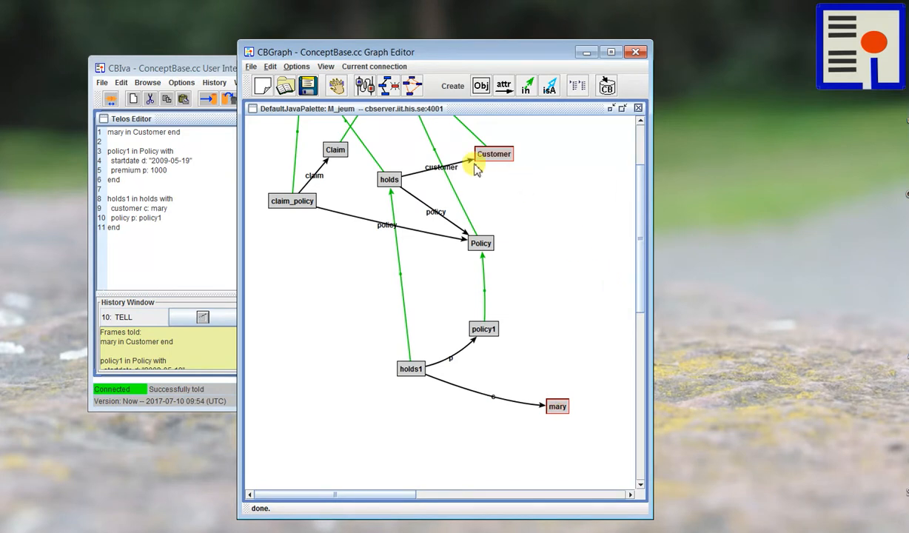
{"action": "left_click", "coordinate": [388, 86]}
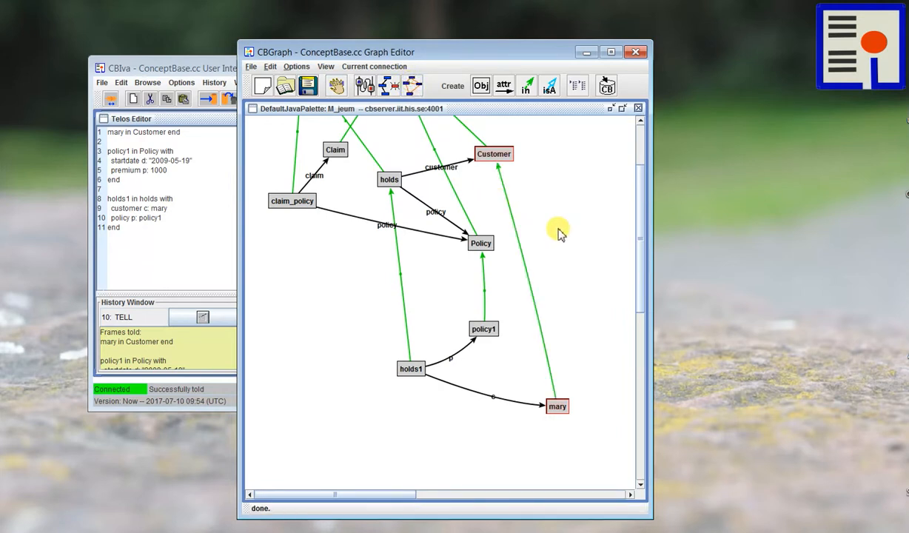
- Adjust the positions of holds1 and policy1 to tidy the instance level of the graph
{"action": "left_click_drag", "start_coordinate": [408, 364], "coordinate": [395, 376]}
{"action": "left_click_drag", "start_coordinate": [480, 329], "coordinate": [480, 333]}
{"action": "scroll", "coordinate": [487, 333], "scroll_direction": "up", "scroll_amount": 4}
{"action": "scroll", "coordinate": [487, 333], "scroll_direction": "up", "scroll_amount": 6}
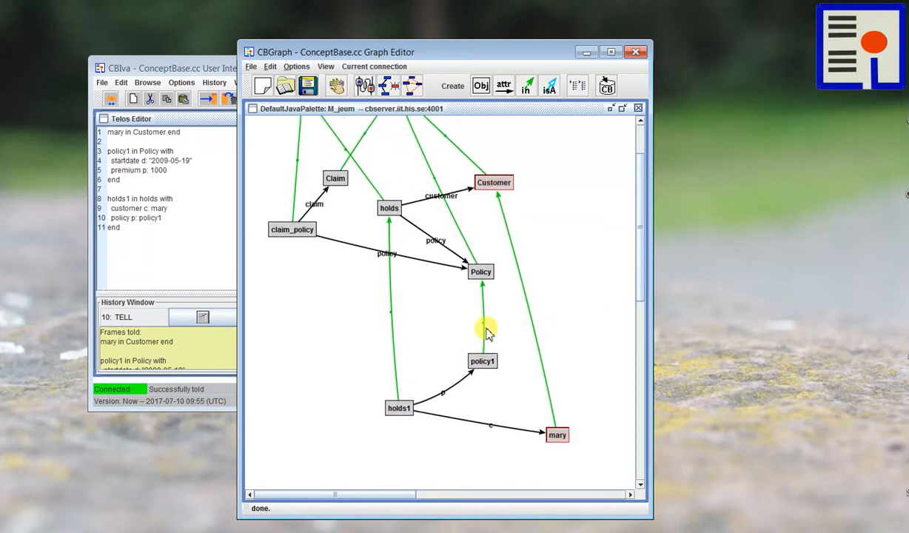
{"action": "scroll", "coordinate": [487, 333], "scroll_direction": "up", "scroll_amount": 2}
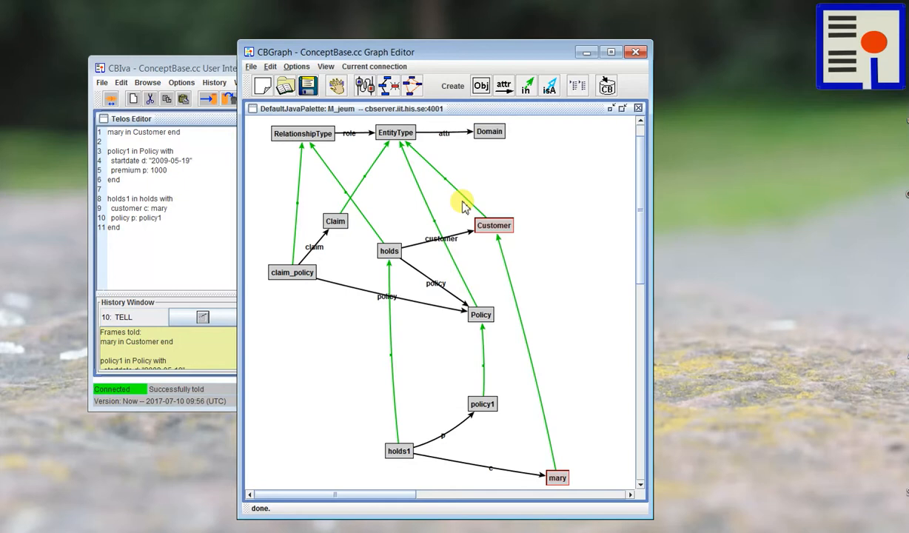
- Save the graph layout with module sources included as myerd1 on the Desktop
{"action": "left_click_drag", "start_coordinate": [398, 53], "coordinate": [384, 52]}
{"action": "left_click", "coordinate": [236, 66]}
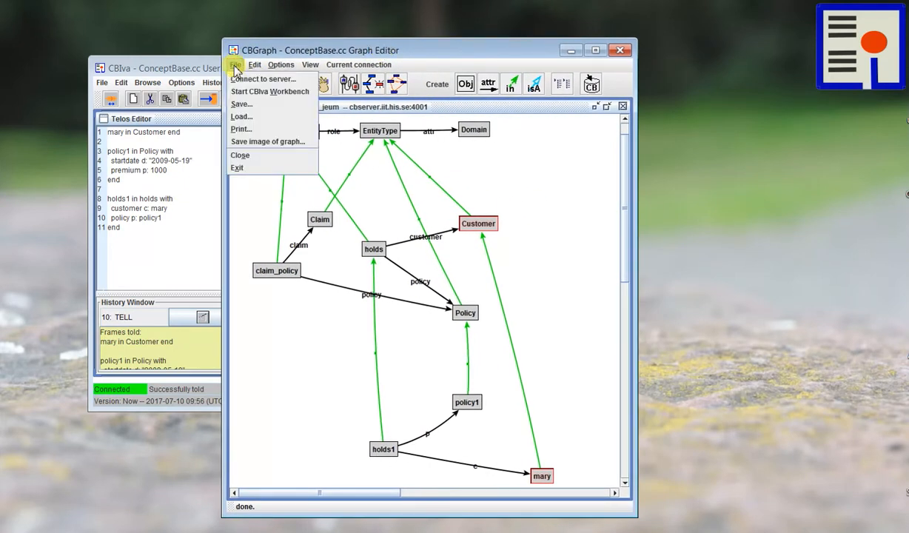
{"action": "left_click", "coordinate": [243, 104]}
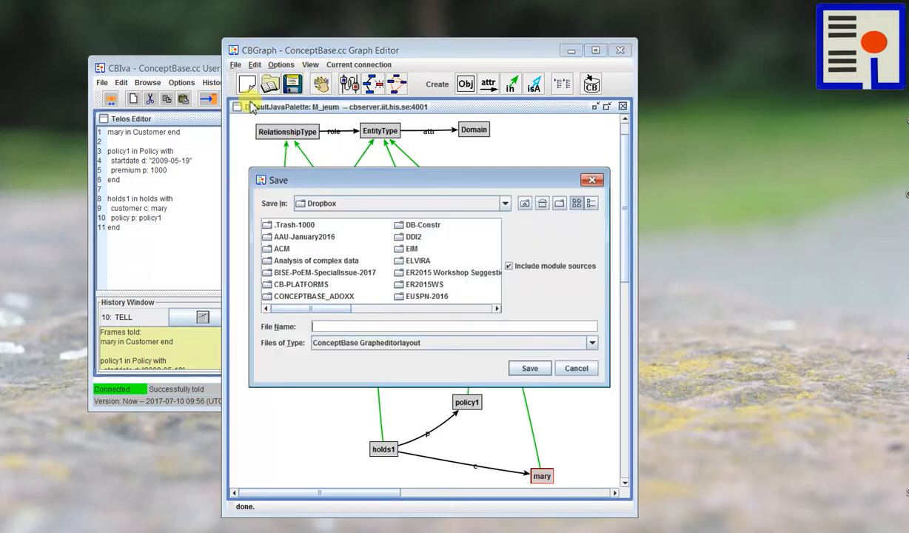
{"action": "left_click", "coordinate": [488, 203]}
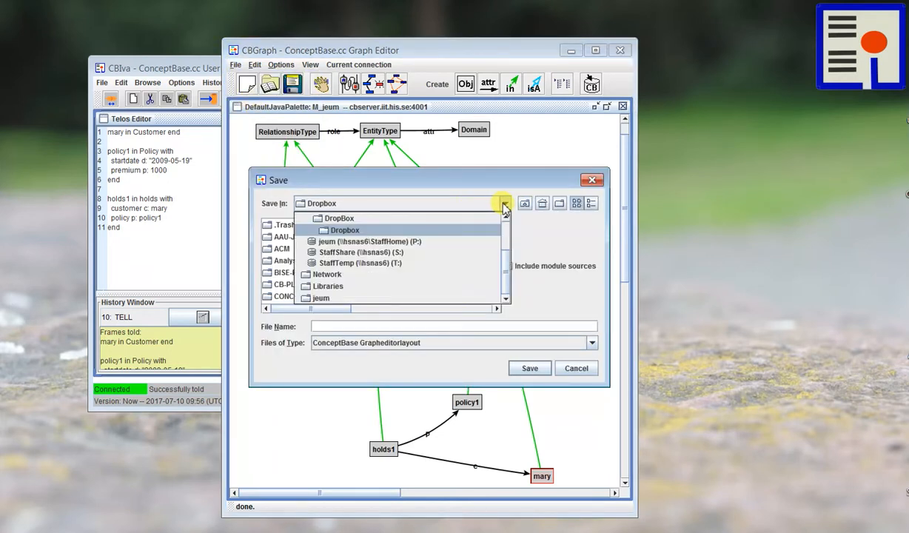
{"action": "scroll", "coordinate": [370, 259], "scroll_direction": "up", "scroll_amount": 2}
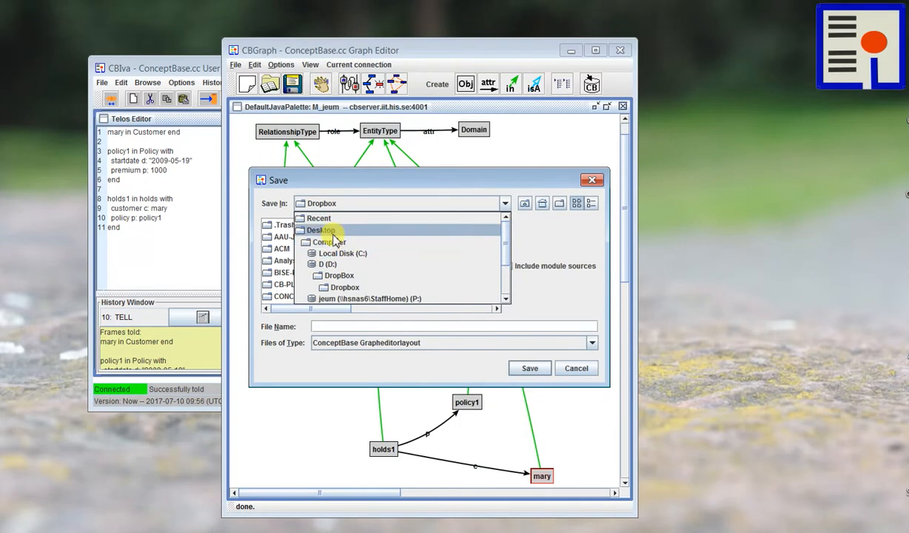
{"action": "left_click", "coordinate": [332, 234]}
{"action": "left_click", "coordinate": [352, 326]}
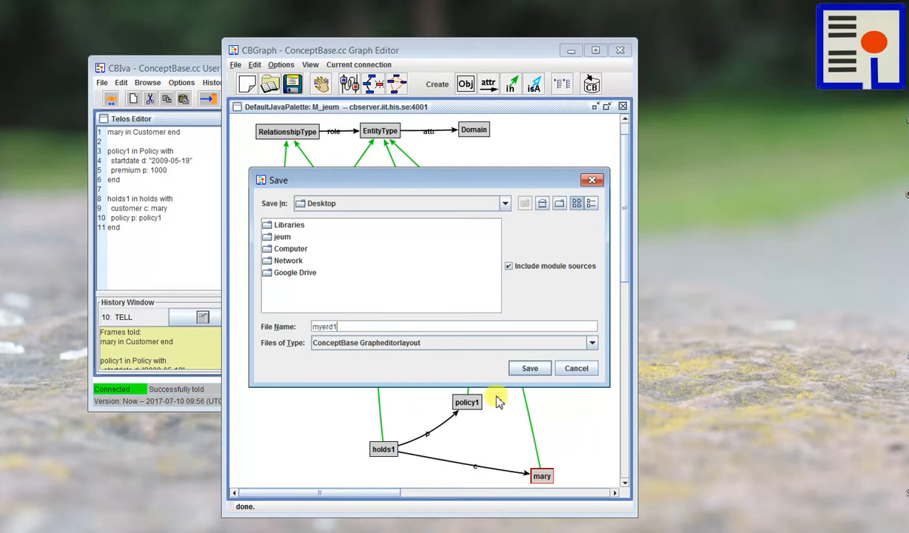
{"action": "left_click", "coordinate": [530, 369]}
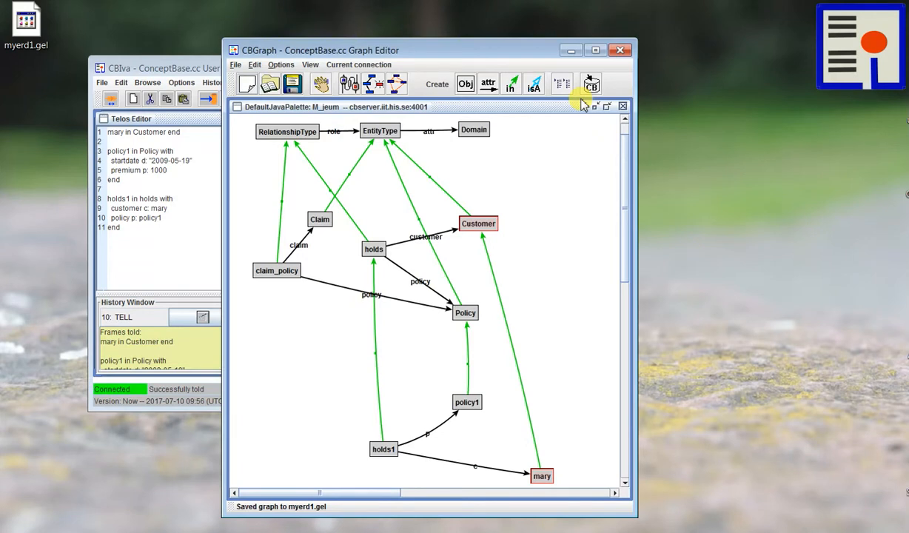
- Close the graph editor and CBIva windows, and reopen myerd1.gel from the desktop with cbgraph.bat
{"action": "left_click", "coordinate": [621, 49]}
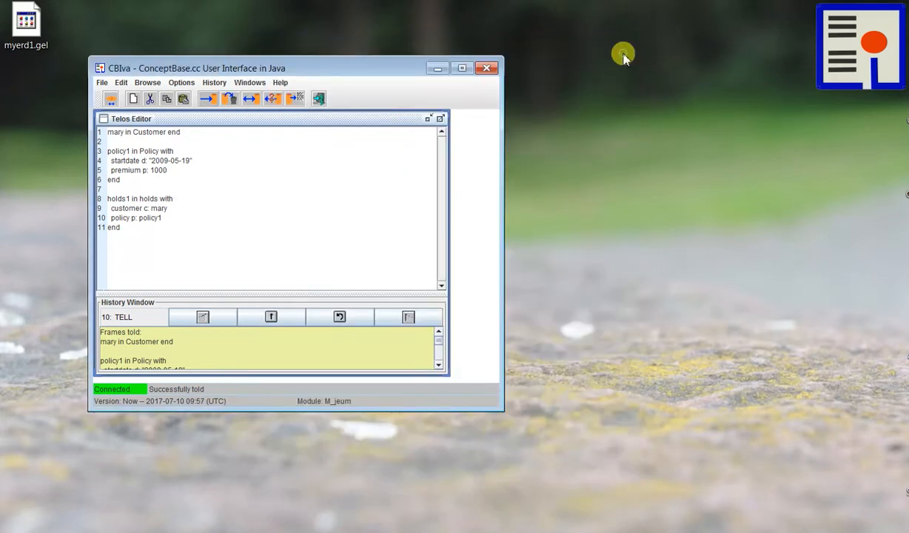
{"action": "left_click", "coordinate": [488, 71]}
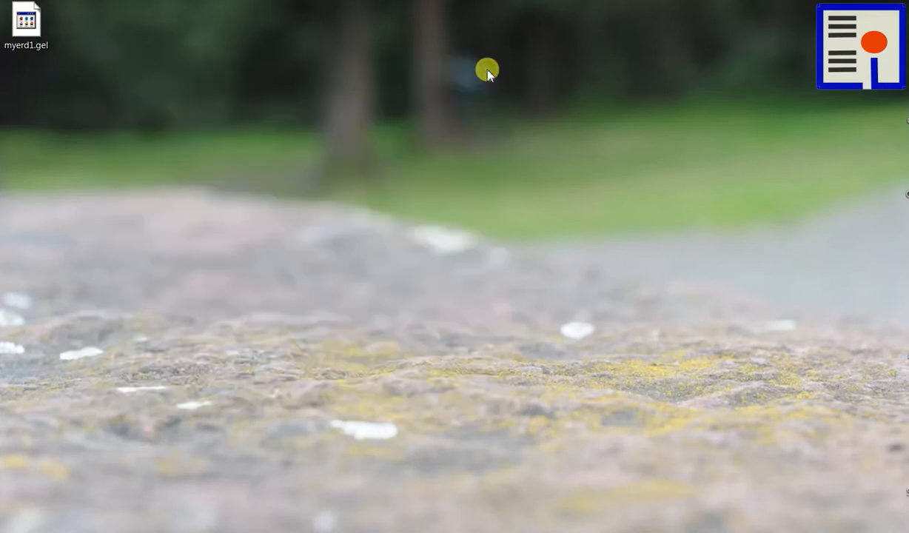
{"action": "right_click", "coordinate": [28, 27]}
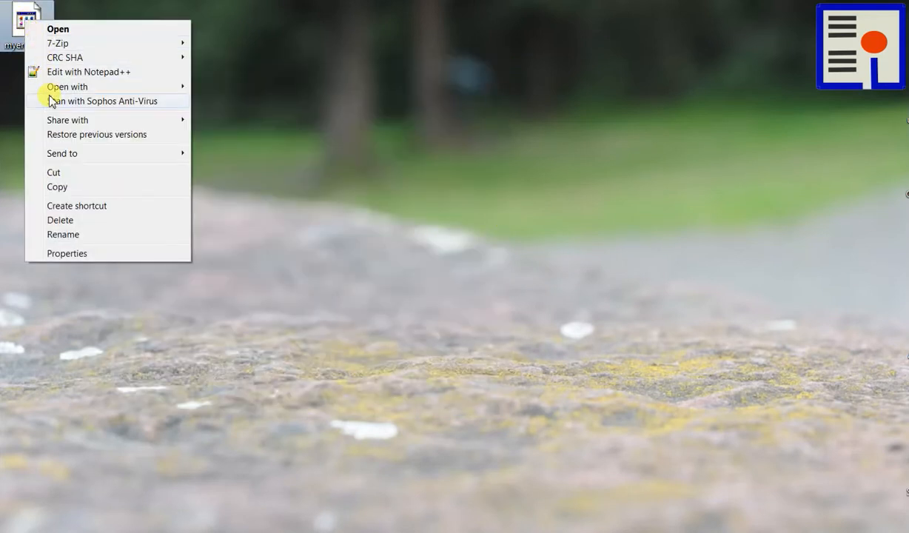
{"action": "mouse_move", "coordinate": [67, 88]}
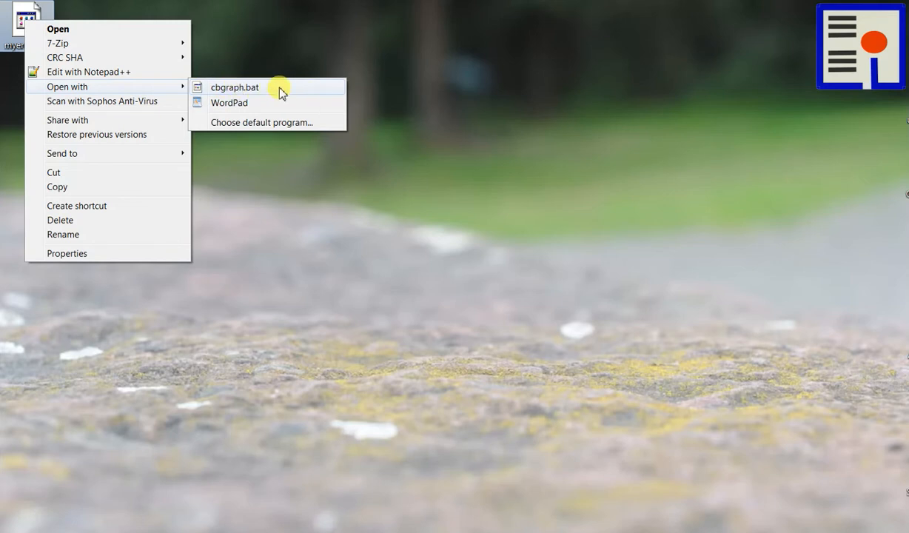
{"action": "left_click", "coordinate": [225, 86]}
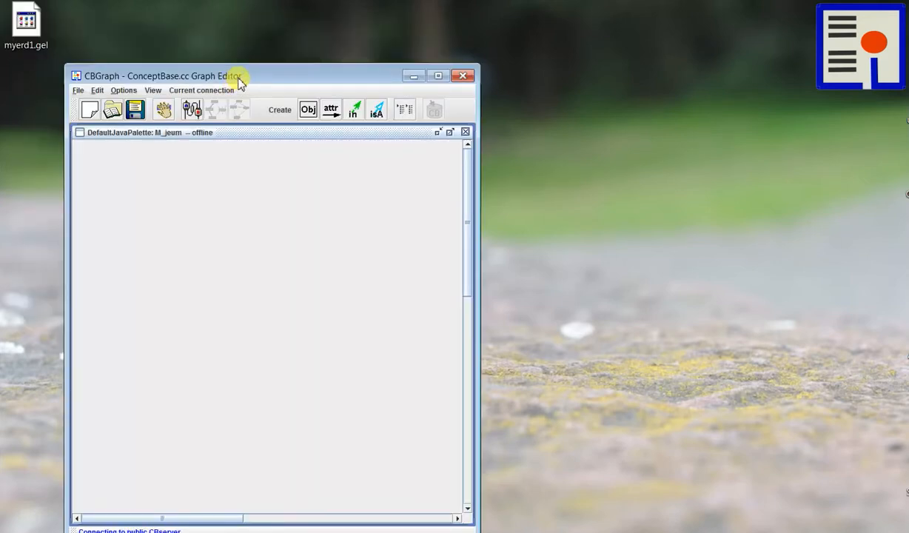
{"action": "left_click_drag", "start_coordinate": [238, 78], "coordinate": [274, 58]}
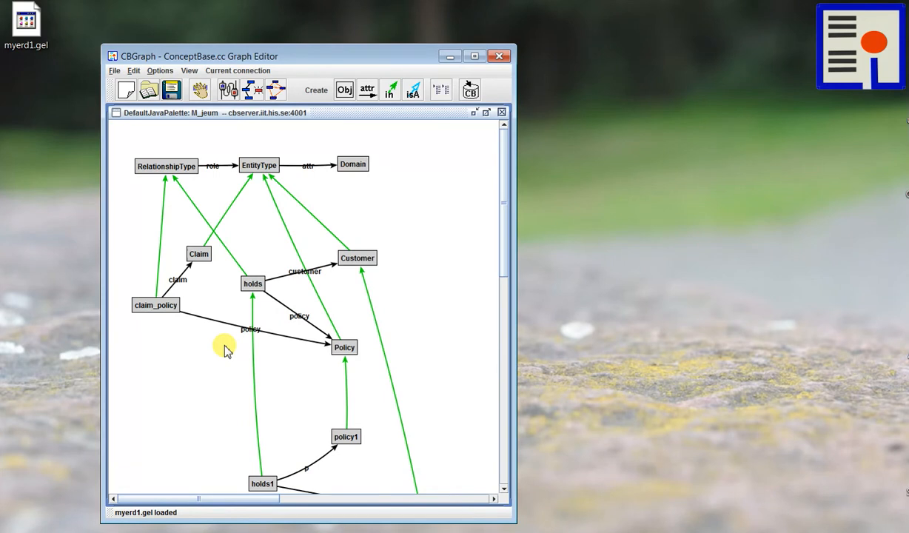
{"action": "mouse_move", "coordinate": [504, 187]}
{"action": "left_mouse_down"}
{"action": "mouse_move", "coordinate": [503, 254]}
{"action": "mouse_move", "coordinate": [502, 184]}
{"action": "left_mouse_up"}
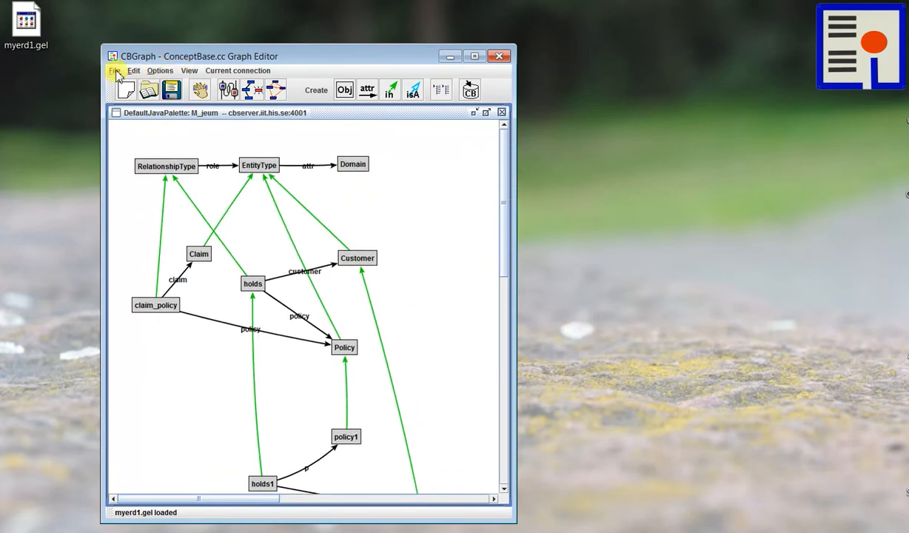
- Start the CBIva workbench from the graph editor, set its window beside the graph and review the listed module sources
{"action": "left_click", "coordinate": [115, 70]}
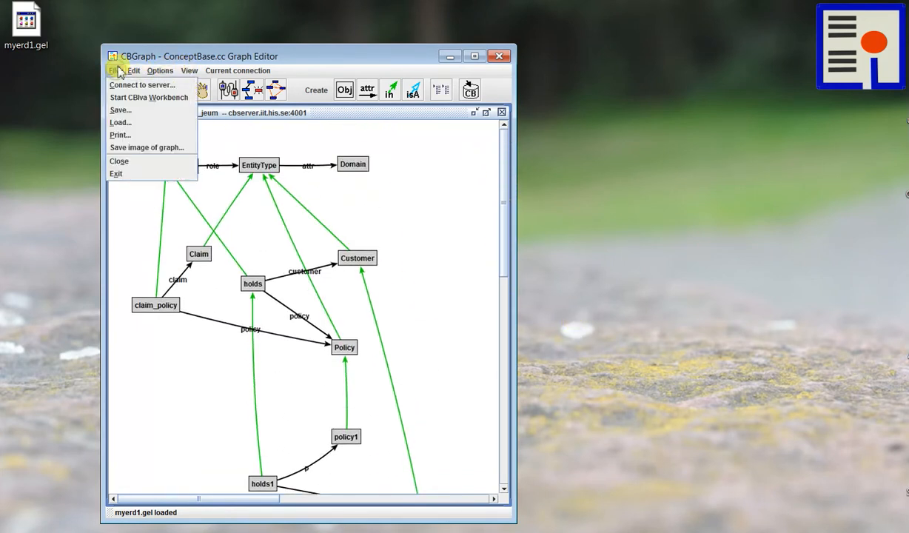
{"action": "left_click", "coordinate": [154, 103]}
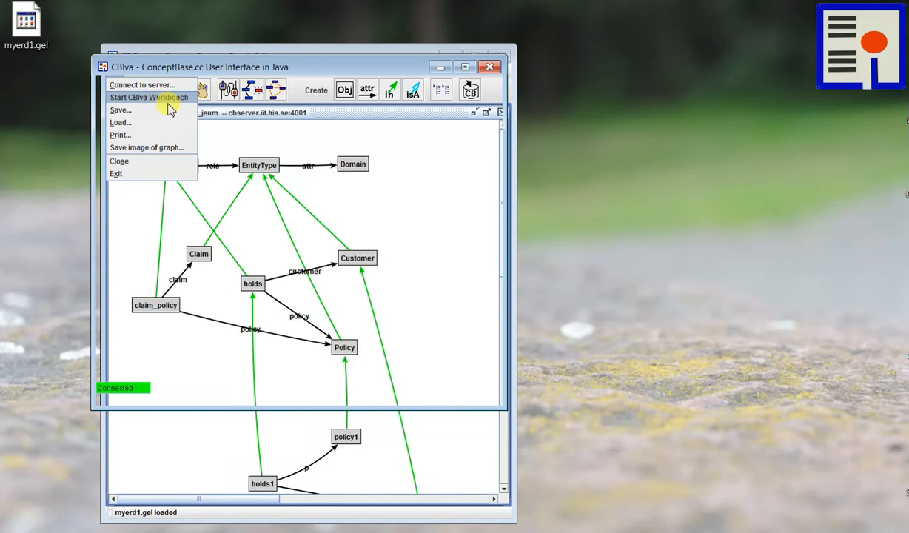
{"action": "left_click_drag", "start_coordinate": [163, 71], "coordinate": [392, 44]}
{"action": "scroll", "coordinate": [459, 137], "scroll_direction": "down", "scroll_amount": 6}
{"action": "left_click_drag", "start_coordinate": [676, 137], "coordinate": [680, 112]}
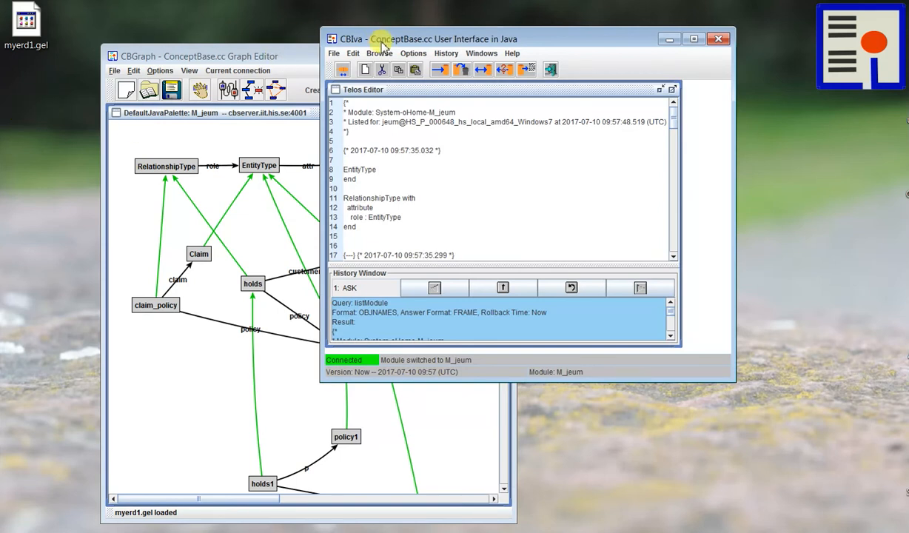
{"action": "left_click_drag", "start_coordinate": [383, 41], "coordinate": [374, 38]}
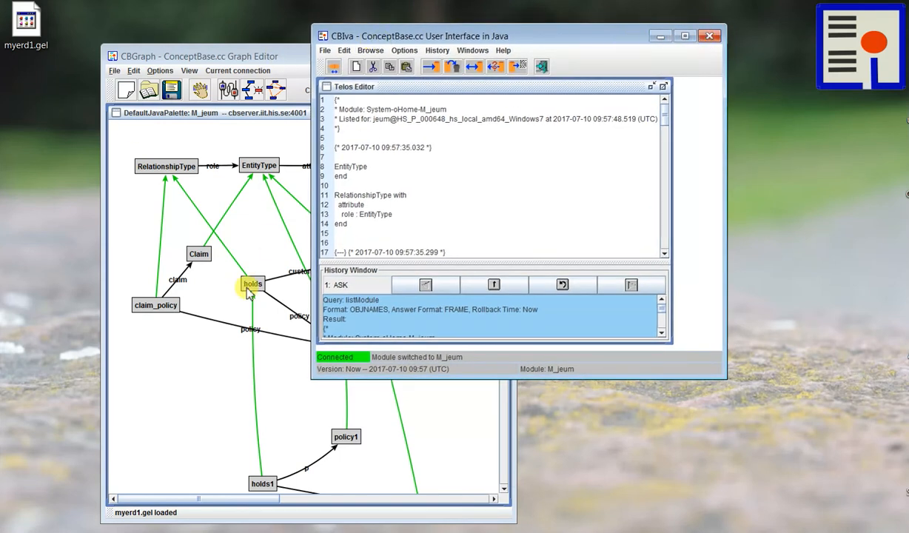